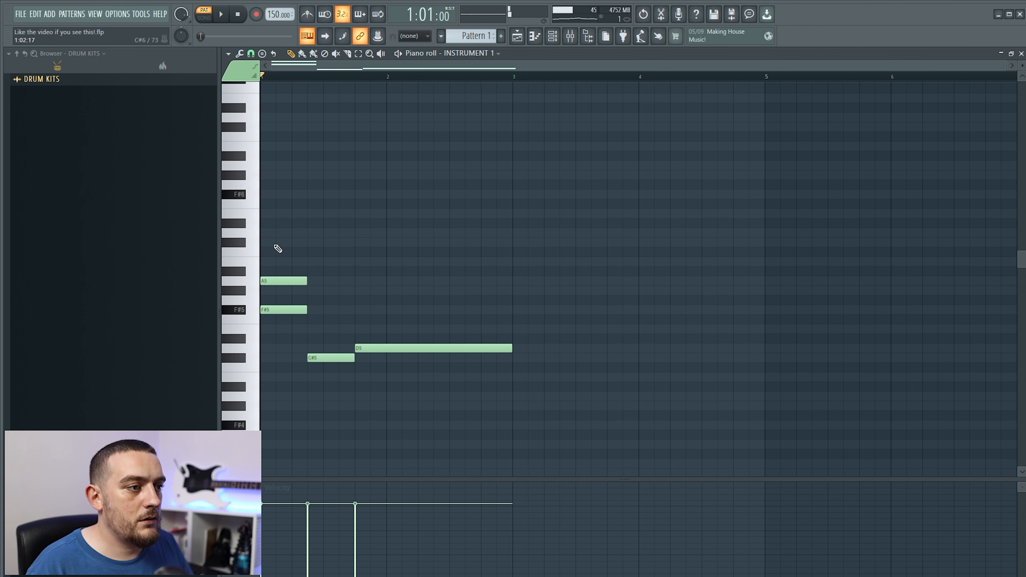
# Complete the triads with an A5 in the D chord, copy the root notes one octave lower, and play the result.
pyautogui.click(360, 281)
pyautogui.press('space')
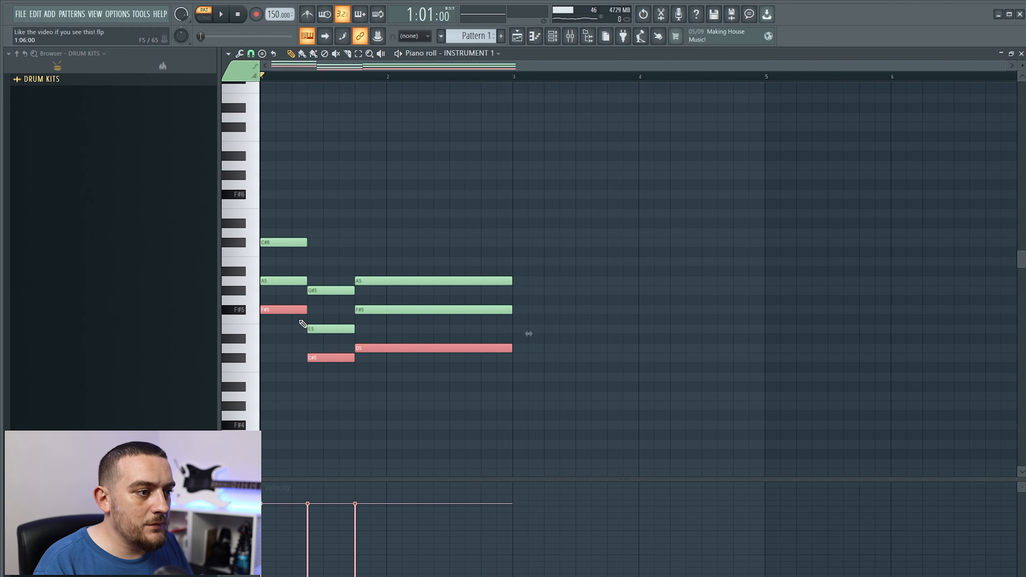
pyautogui.keyDown('shift'); pyautogui.moveTo(293, 312); pyautogui.dragTo(292, 427); pyautogui.keyUp('shift')
pyautogui.press('space')
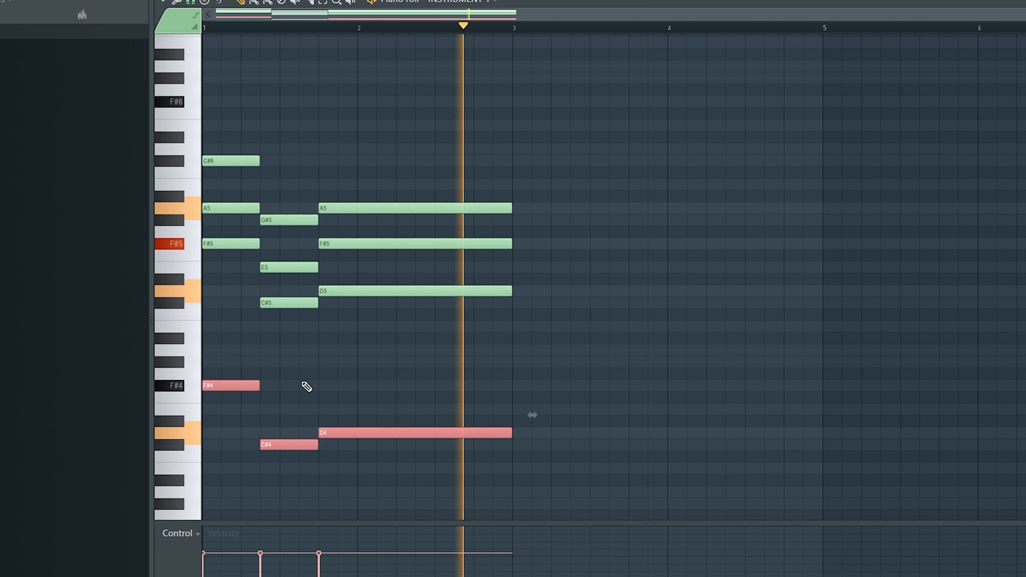
pyautogui.press('space')
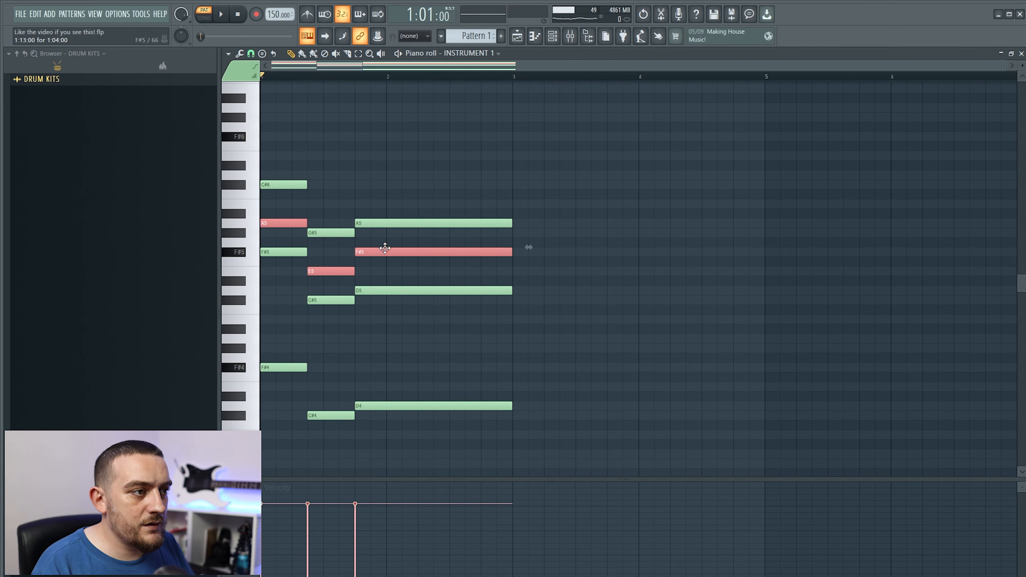
# Raise the middle note of each chord (A5, E5 and F#5) by one octave and play the voicing back.
pyautogui.hotkey('ctrl', 'Up')
pyautogui.press('space')
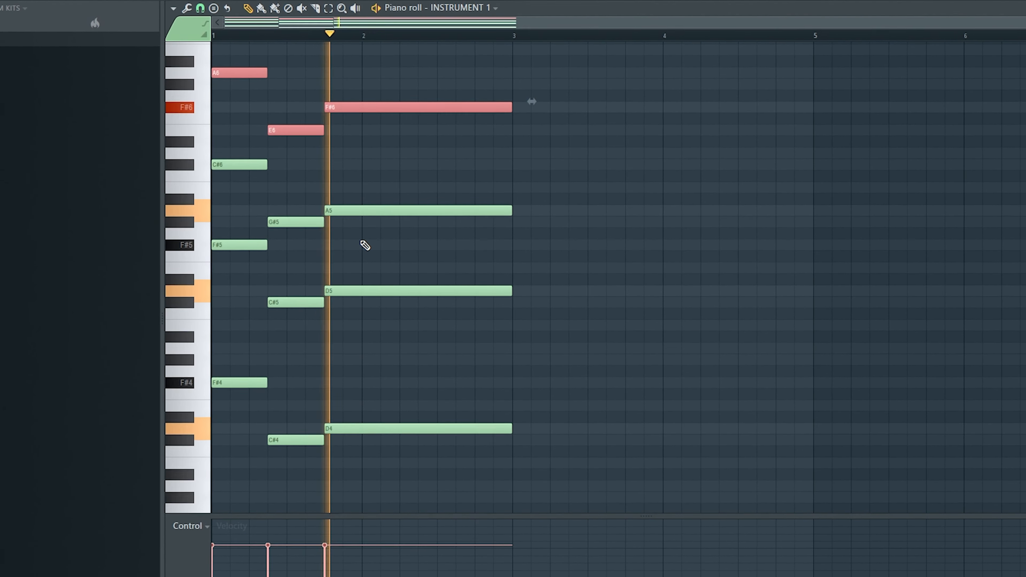
pyautogui.press('space')
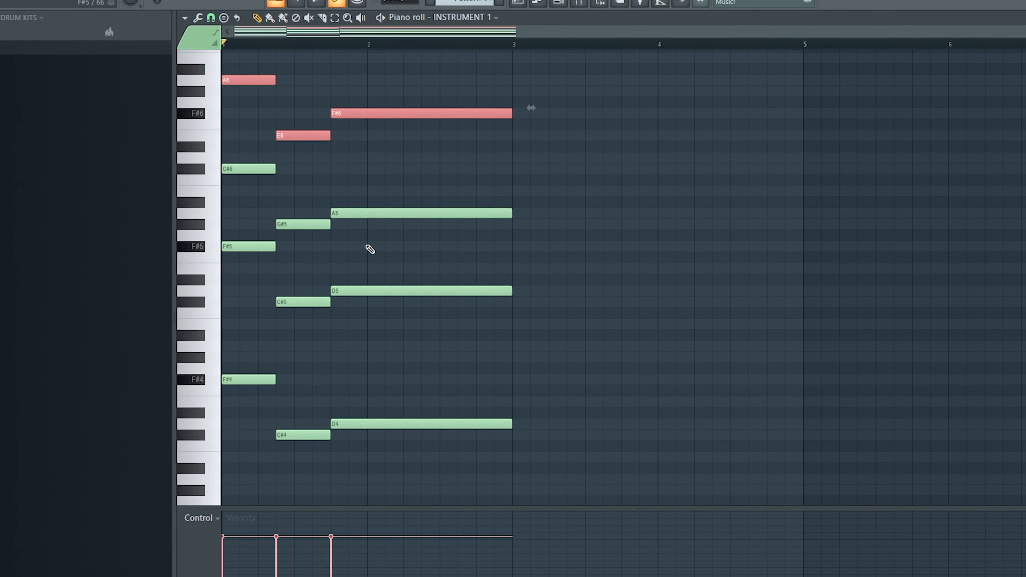
# Duplicate the whole two-bar chord progression into bars 3 and 4 and play it back.
pyautogui.hotkey('ctrl', 'a')
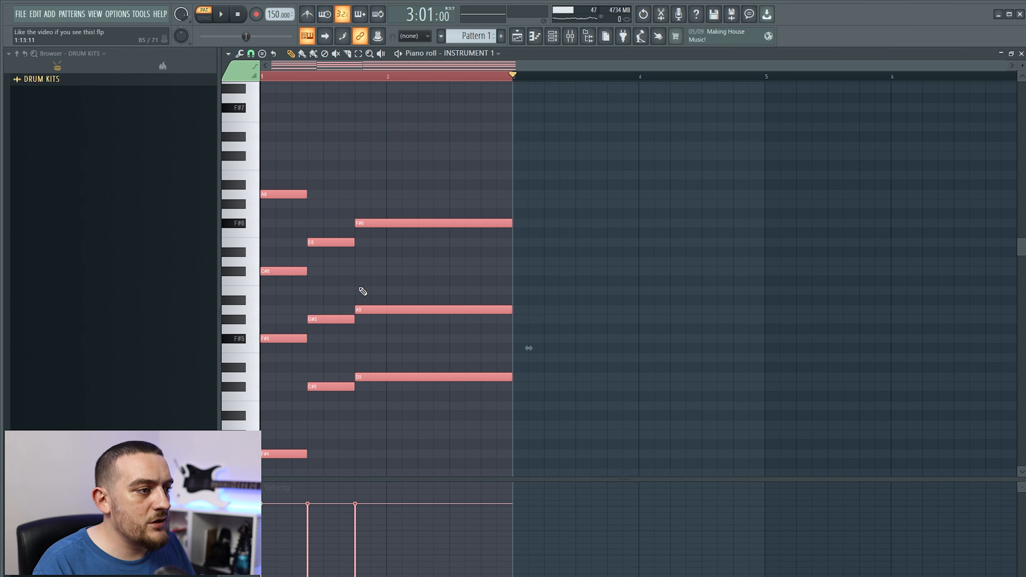
pyautogui.hotkey('ctrl', 'b')
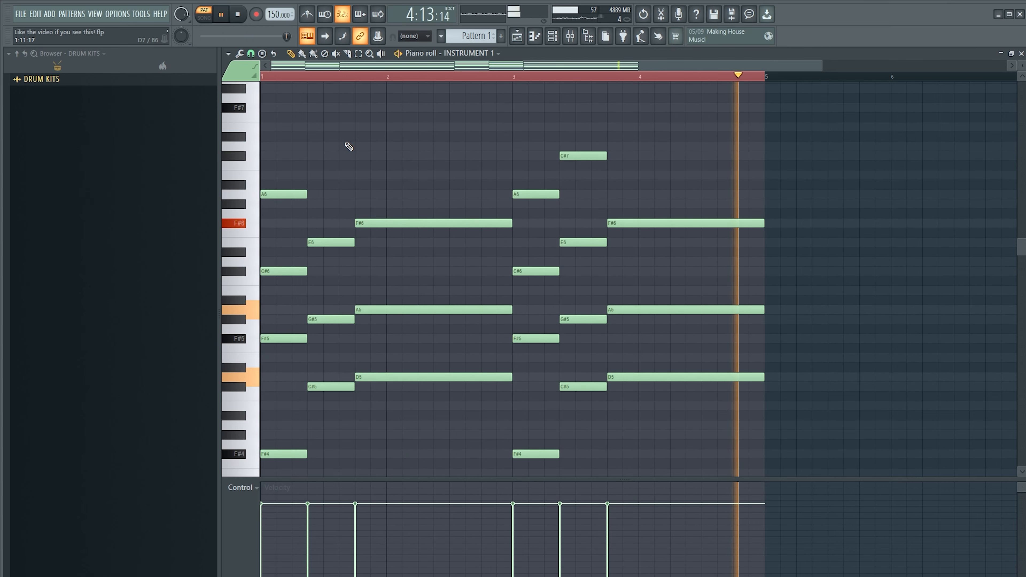
pyautogui.press('space')
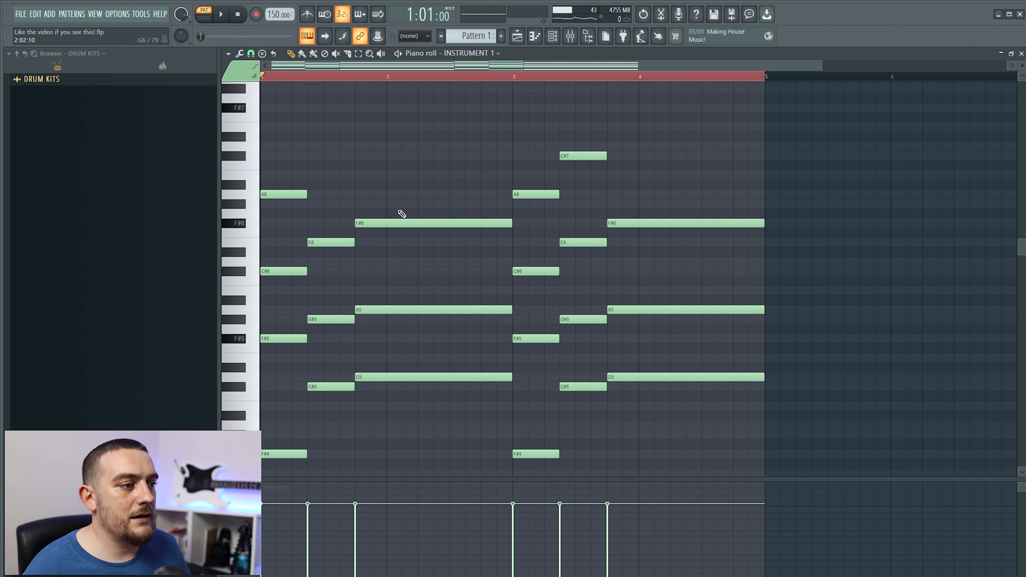
pyautogui.scroll(-3, 401, 213)
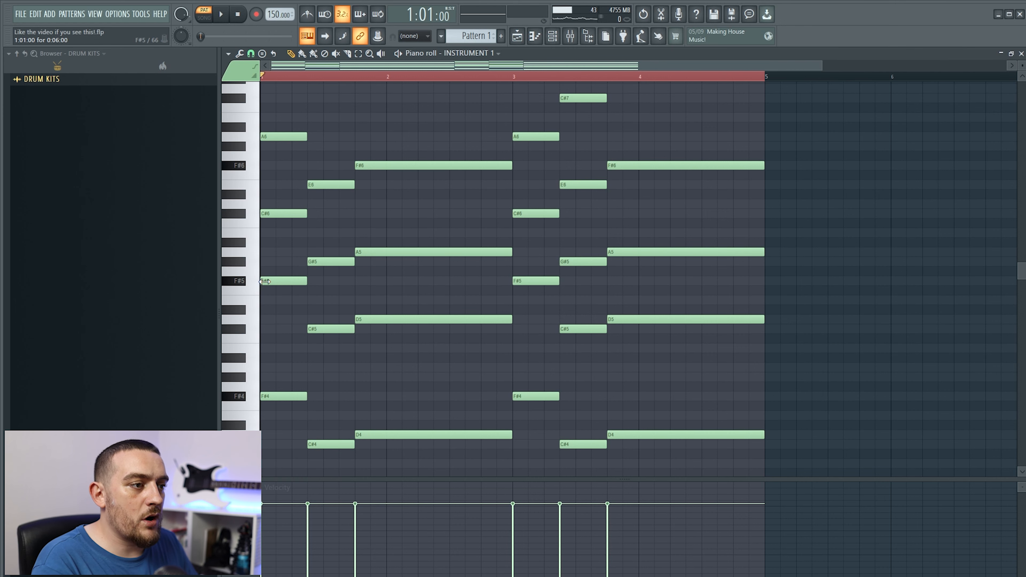
pyautogui.press('space')
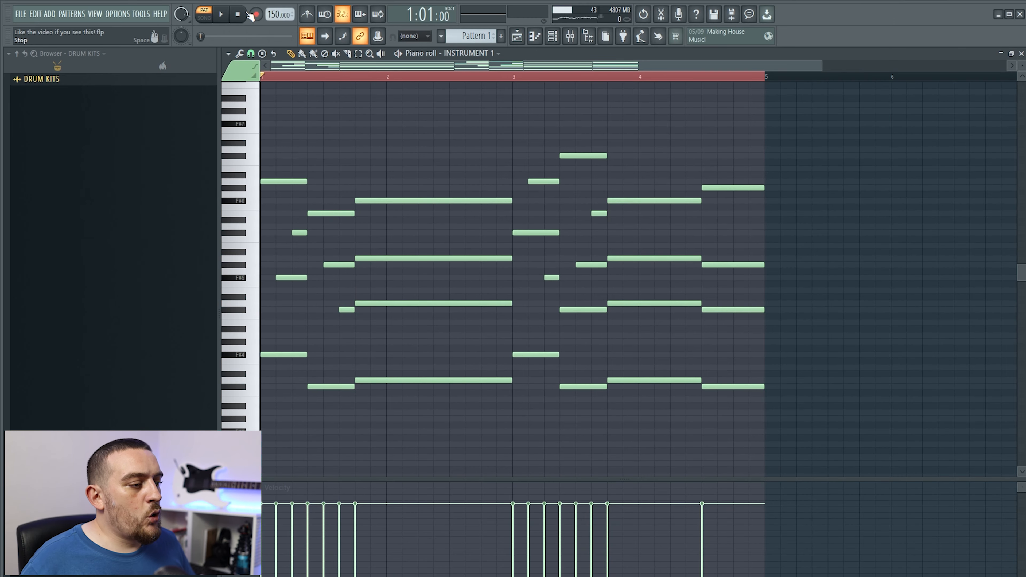
# Apply a slight velocity randomization to all the Instrument 1 notes.
pyautogui.hotkey('ctrl', 'a')
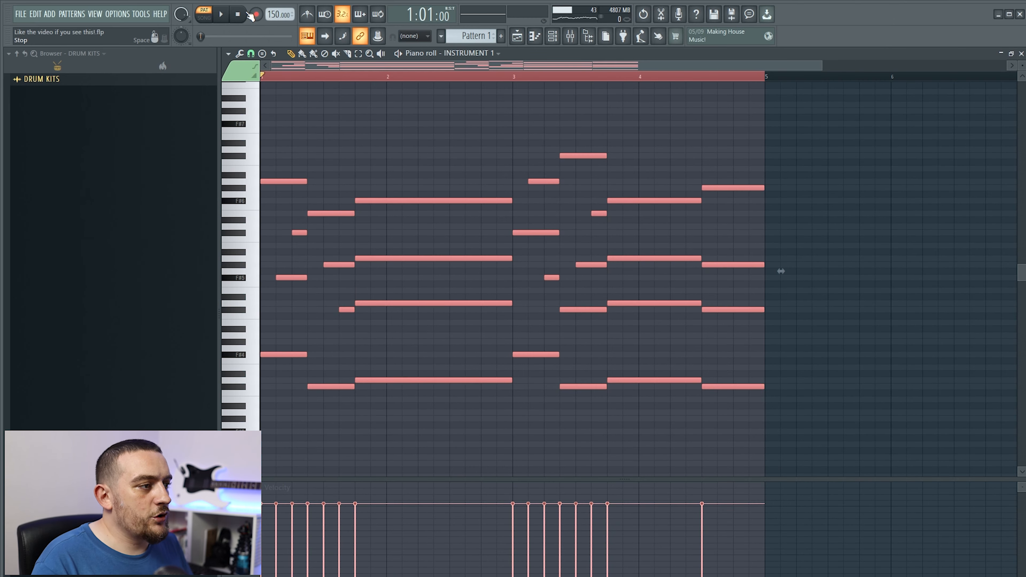
pyautogui.hotkey('alt', 'r')
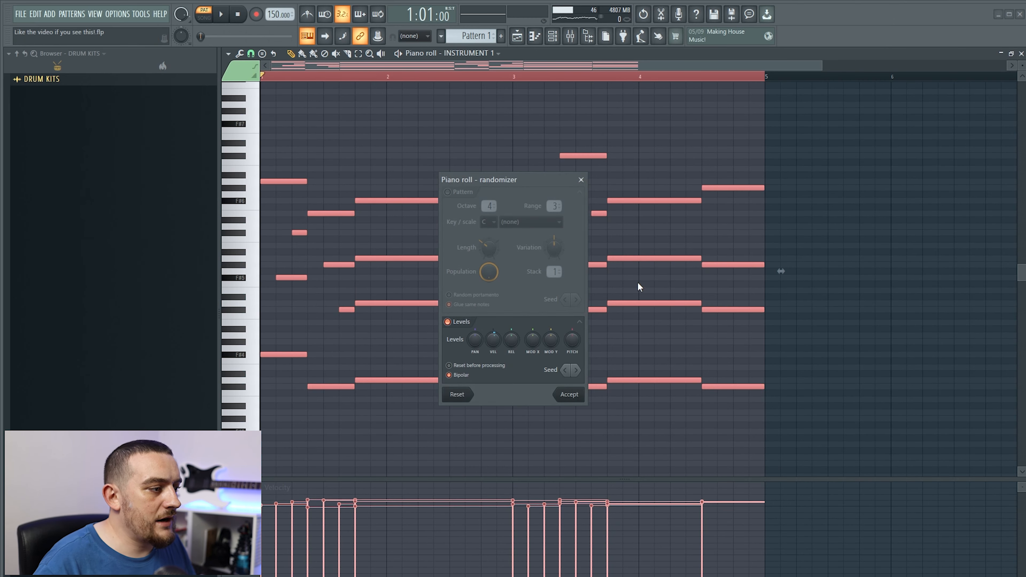
pyautogui.click(569, 394)
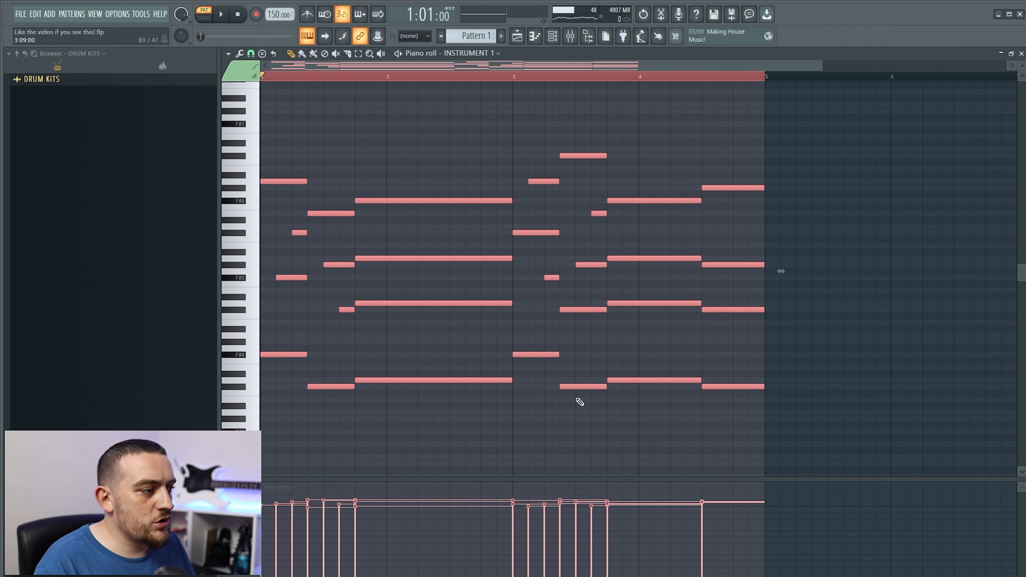
# Strum all the selected chord notes slightly by offsetting their start times with their ends preserved, previewing it before applying.
pyautogui.hotkey('alt', 's')
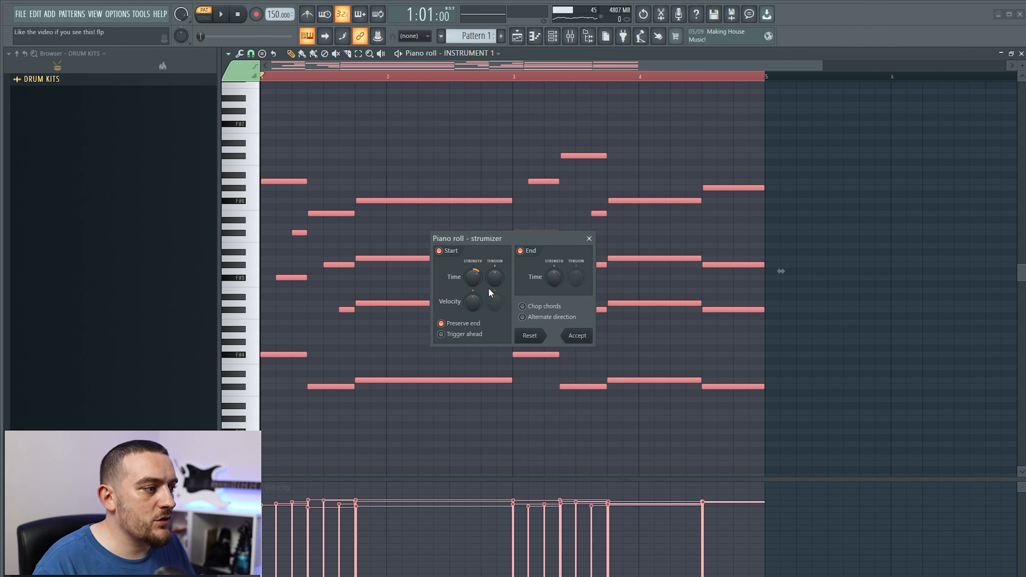
pyautogui.press('space')
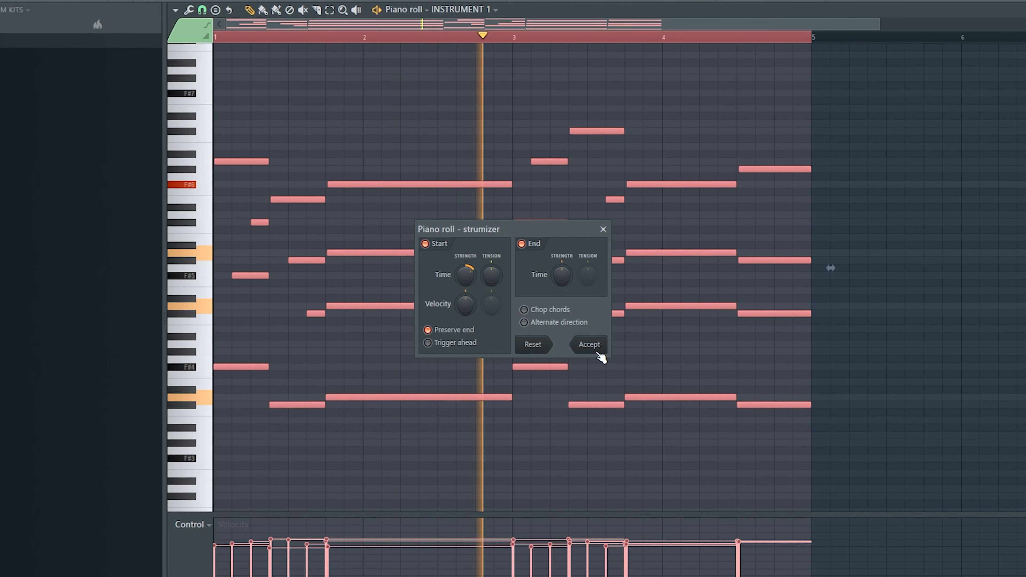
pyautogui.click(590, 346)
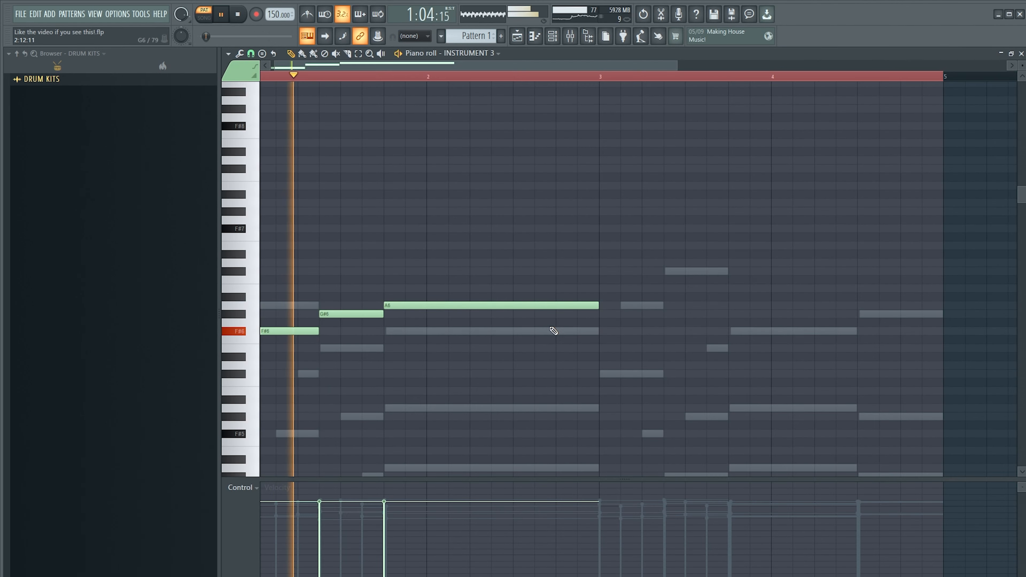
# Shorten the overlapping A6, B6 and second A6 notes in the Instrument 3 melody so each ends where the next begins.
pyautogui.scroll(-2, 510, 342)
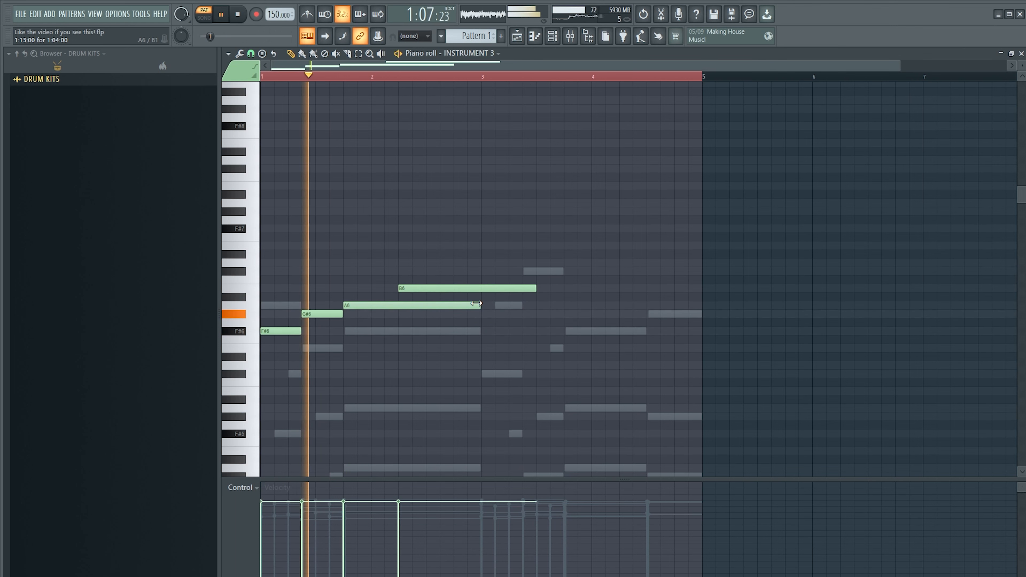
pyautogui.moveTo(480, 306); pyautogui.dragTo(398, 306)
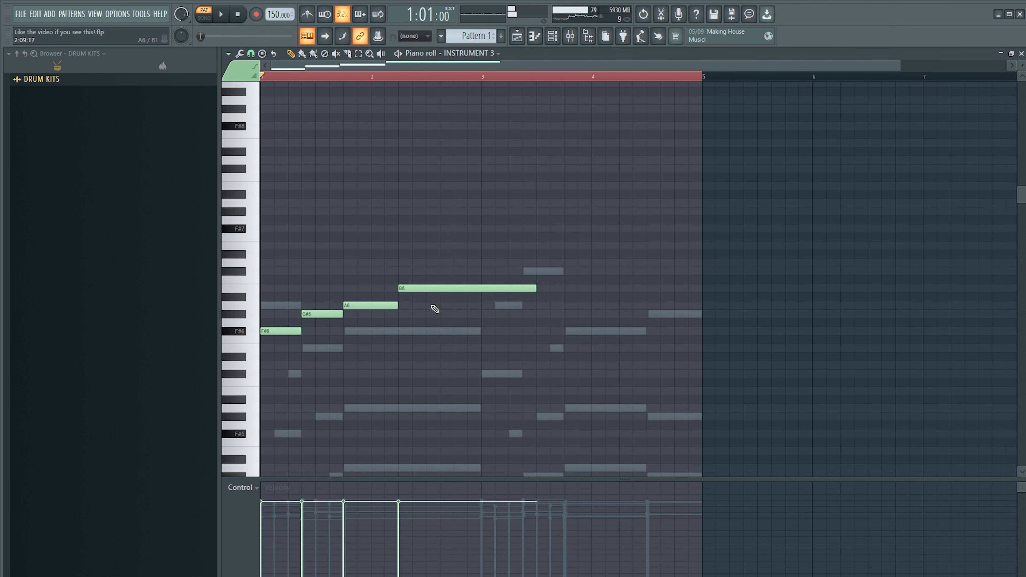
pyautogui.press('space')
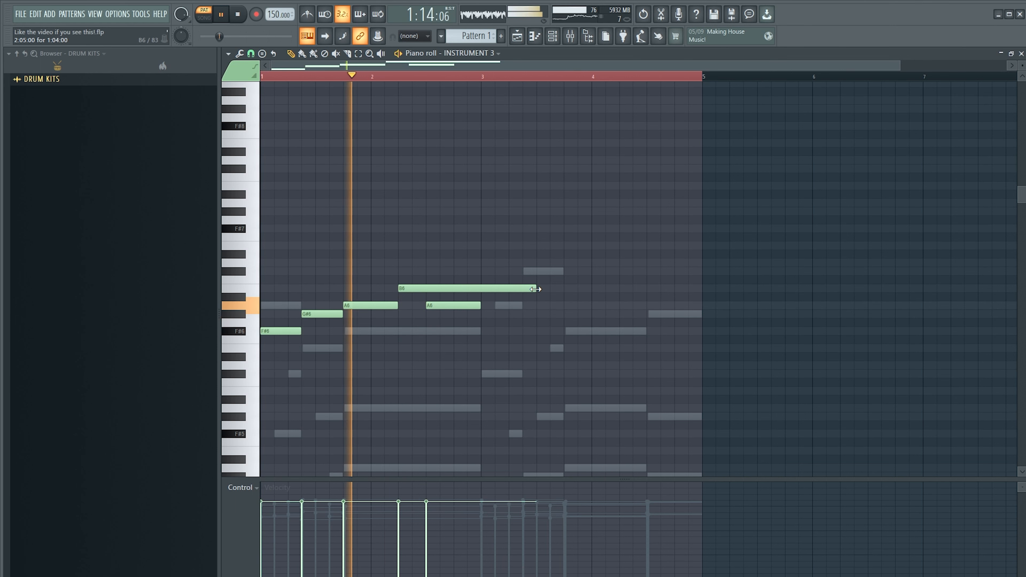
pyautogui.moveTo(535, 287); pyautogui.dragTo(425, 288)
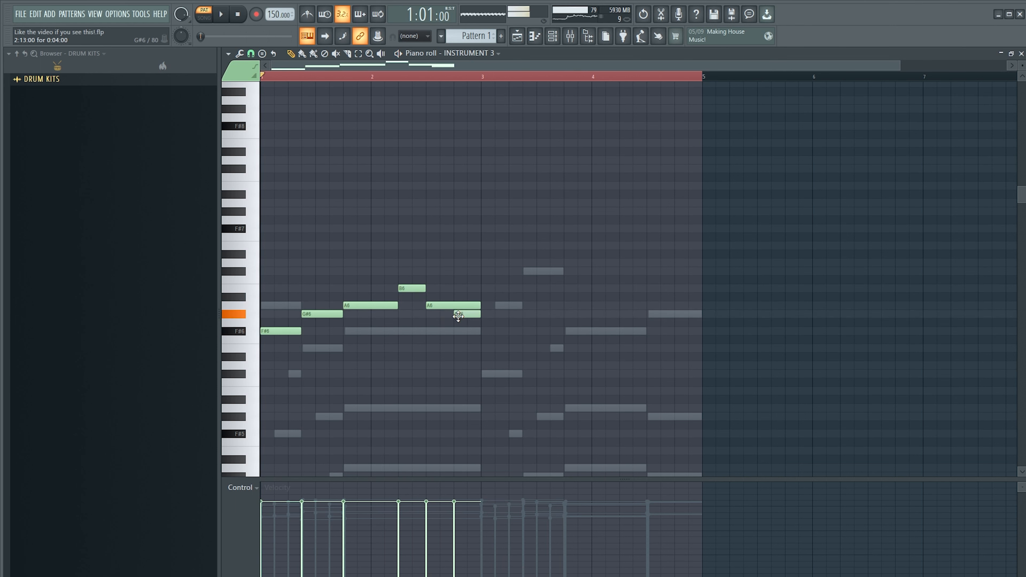
pyautogui.moveTo(480, 310); pyautogui.dragTo(453, 307)
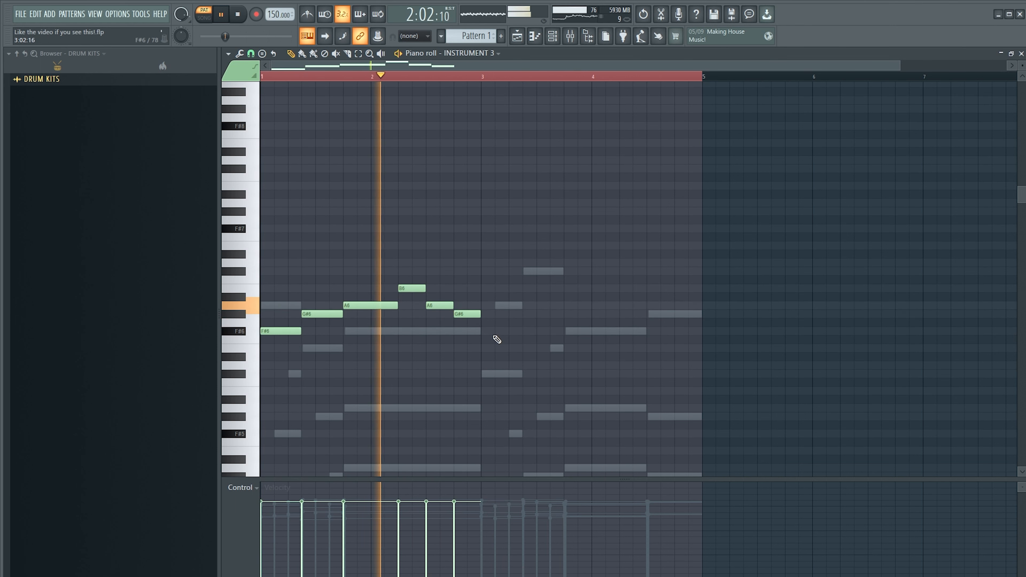
# Add a one-bar F#6 at the start of bar 3 and trim the D7 in bar 4 to the following C#7.
pyautogui.click(481, 330)
pyautogui.moveTo(506, 331); pyautogui.dragTo(594, 341)
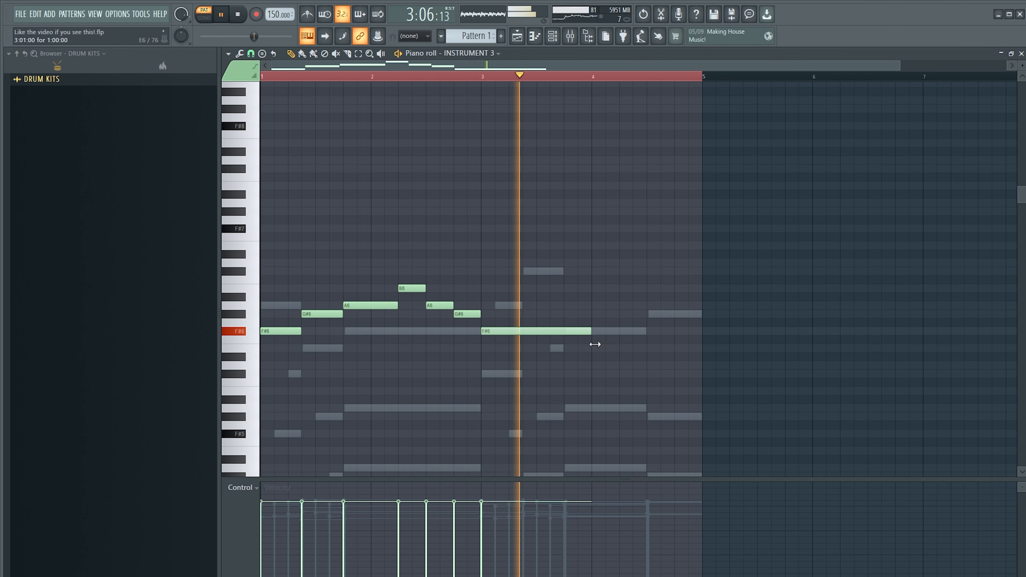
pyautogui.press('space')
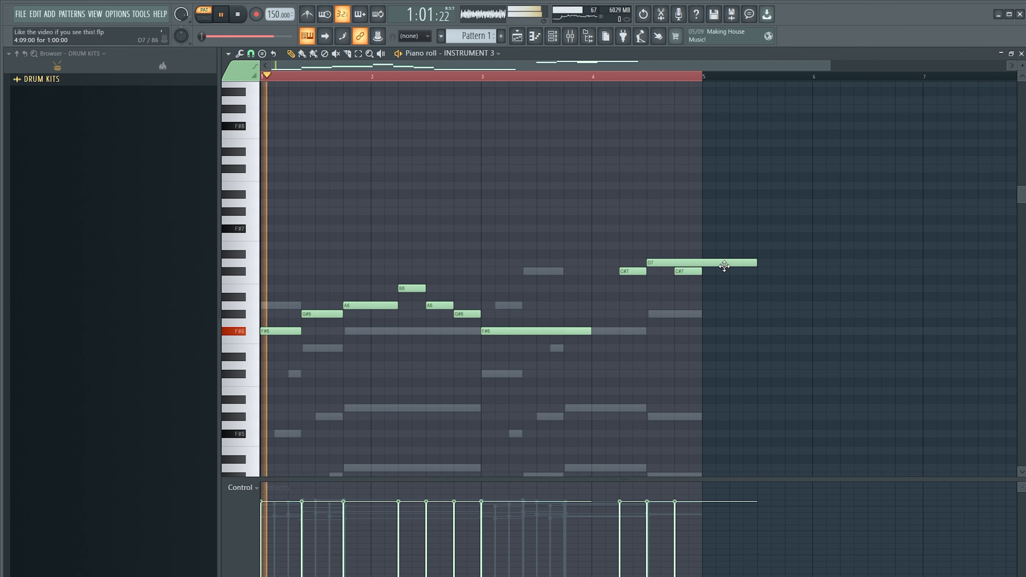
pyautogui.moveTo(756, 264); pyautogui.dragTo(672, 279)
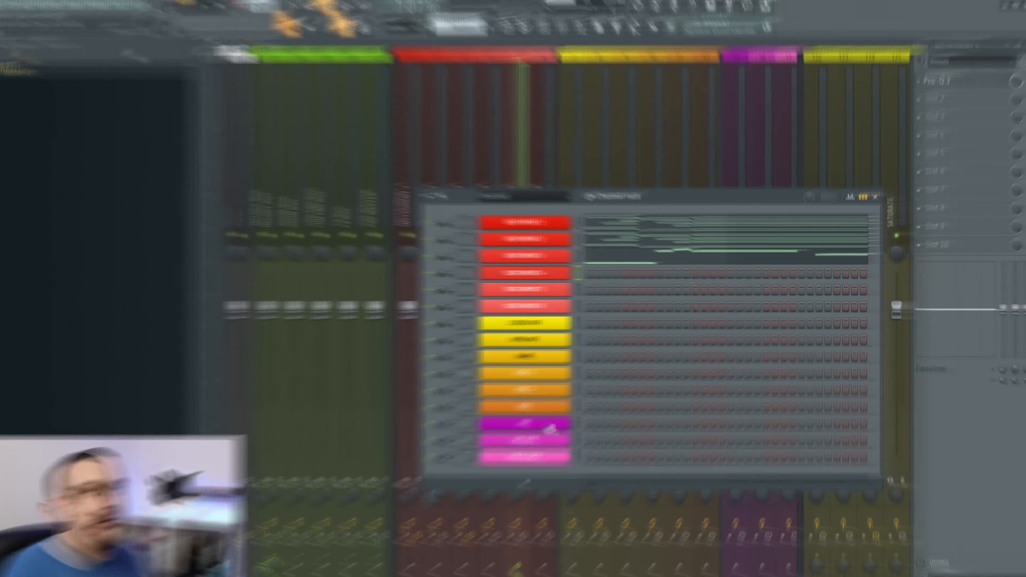
# Fill the Closed Hat channel on every 4th step, open its notes in the piano roll, and start playback.
pyautogui.rightClick(577, 322)
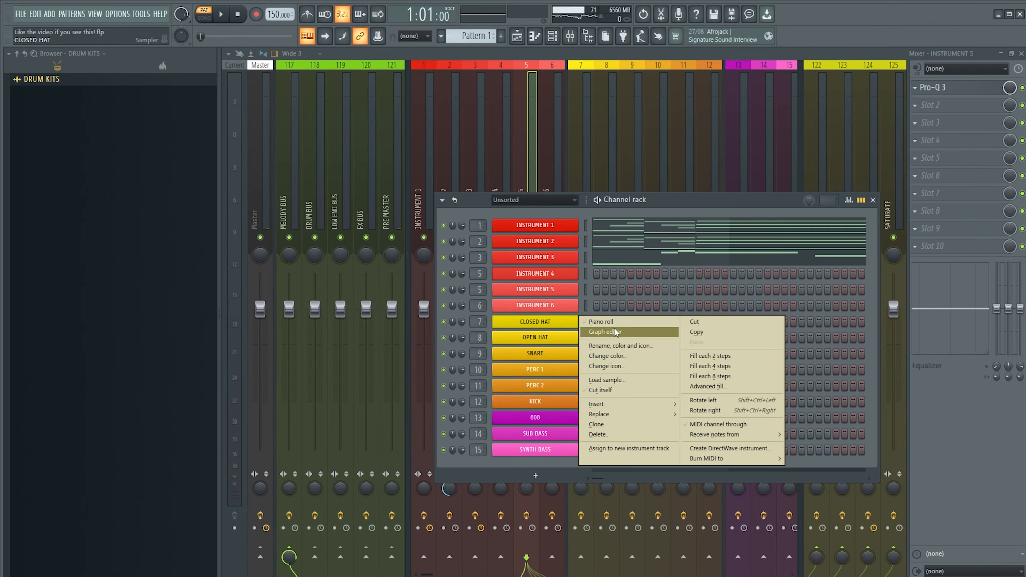
pyautogui.click(720, 367)
pyautogui.rightClick(575, 322)
pyautogui.click(600, 321)
pyautogui.press('space')
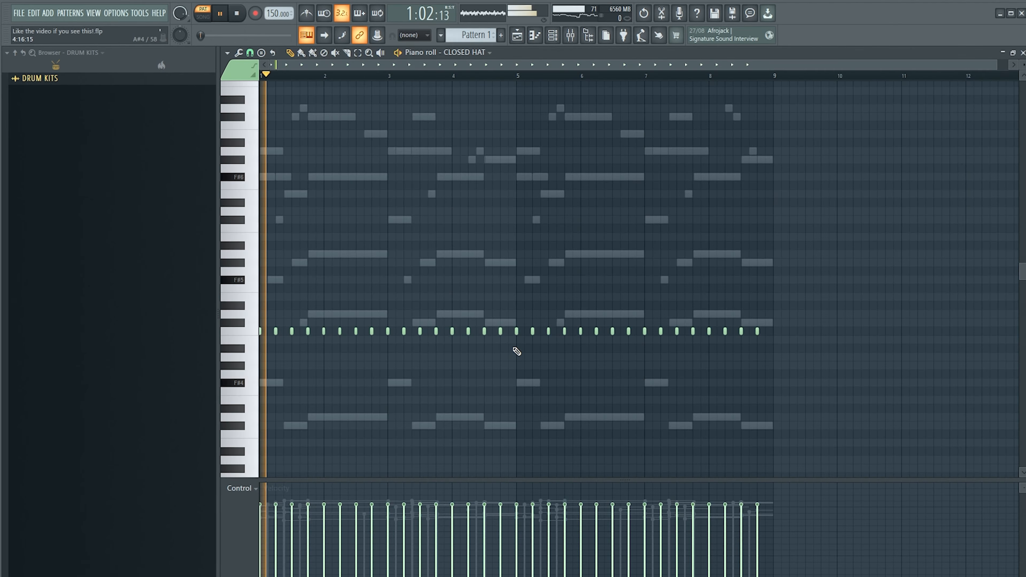
# Duplicate the closed hats two steps later and lower the copies' velocity to about 66%.
pyautogui.keyDown('shift'); pyautogui.moveTo(290, 333); pyautogui.dragTo(298, 332); pyautogui.keyUp('shift')
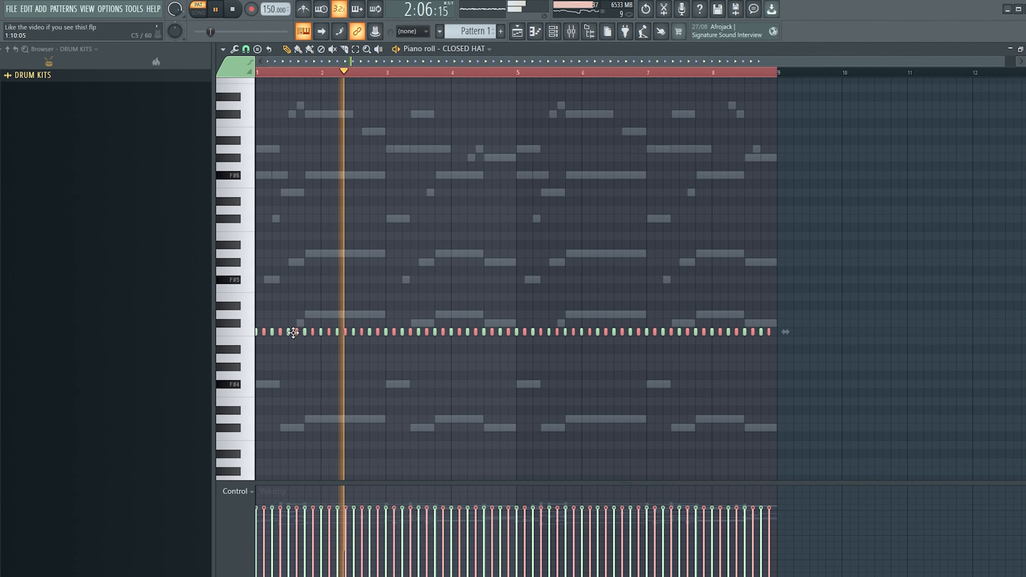
pyautogui.moveTo(779, 524); pyautogui.dragTo(243, 521)
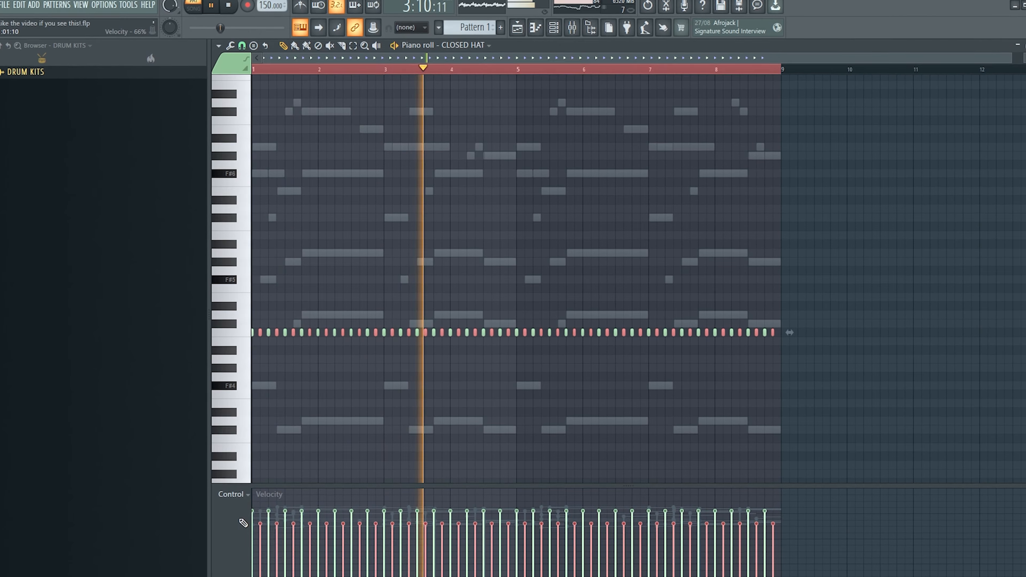
# Randomize the pan and velocity levels of the duplicated closed hat notes.
pyautogui.hotkey('alt', 'r')
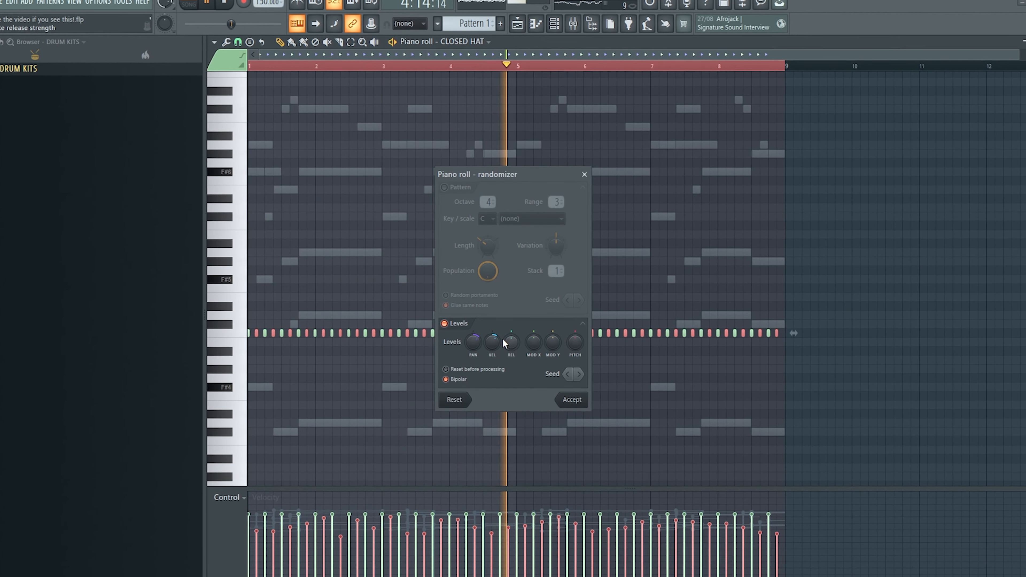
pyautogui.moveTo(472, 347); pyautogui.dragTo(491, 338)
pyautogui.click(581, 402)
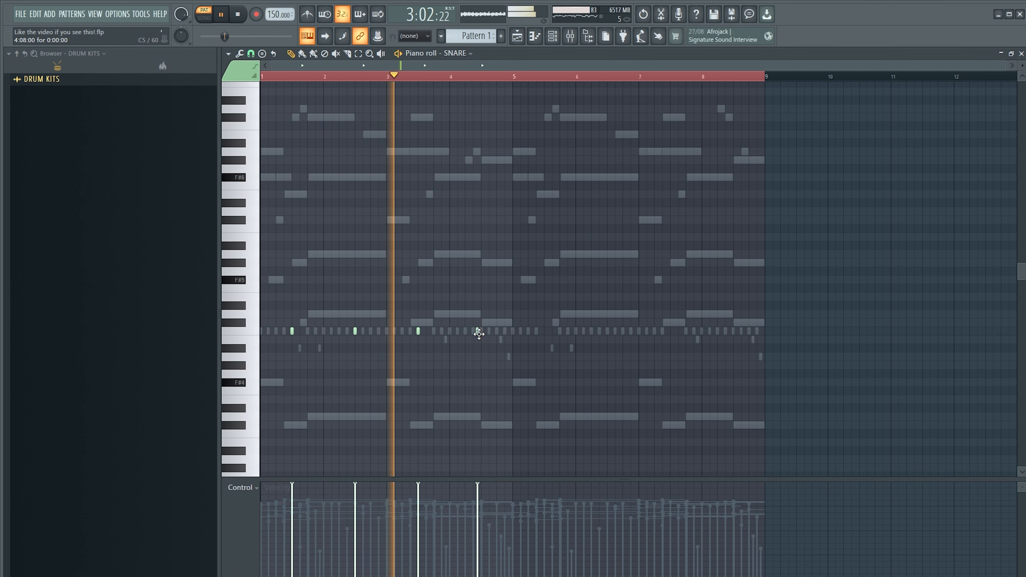
# Add snare hits in the middle of bars 5, 6 and 7, plus extra hits on step 3 of bars 6 and 8.
pyautogui.click(543, 331)
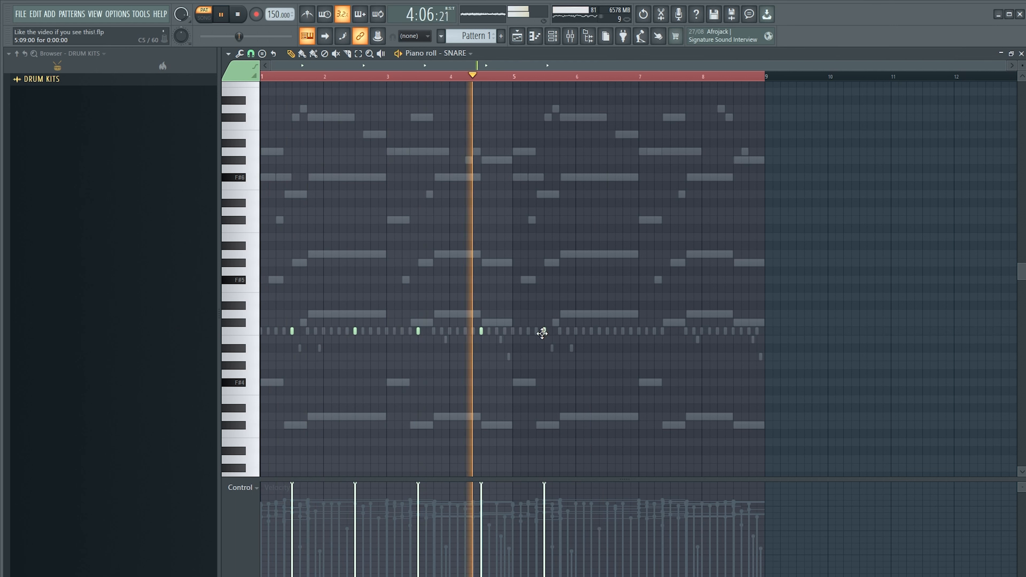
pyautogui.click(606, 331)
pyautogui.click(584, 331)
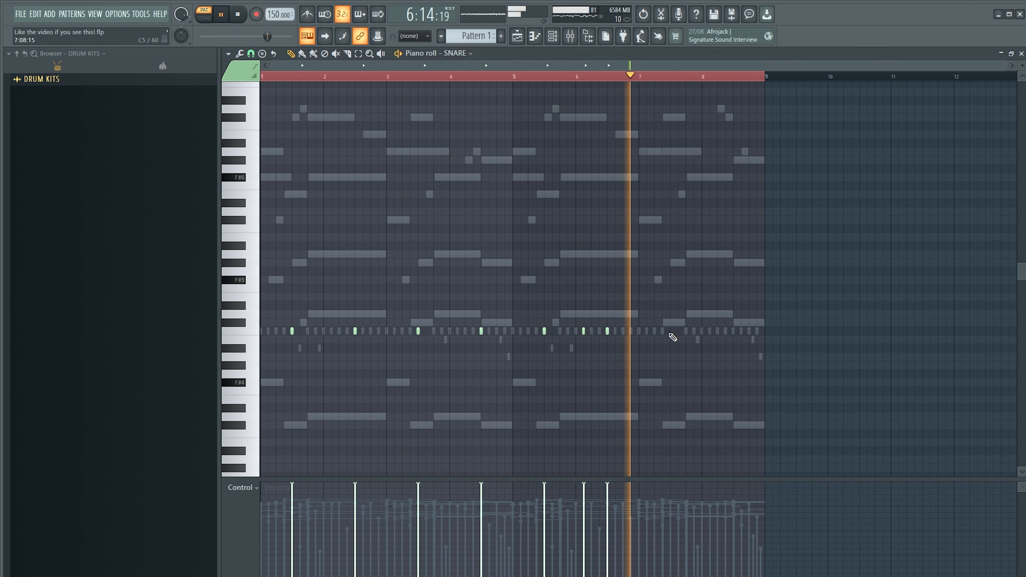
pyautogui.click(670, 331)
pyautogui.click(710, 331)
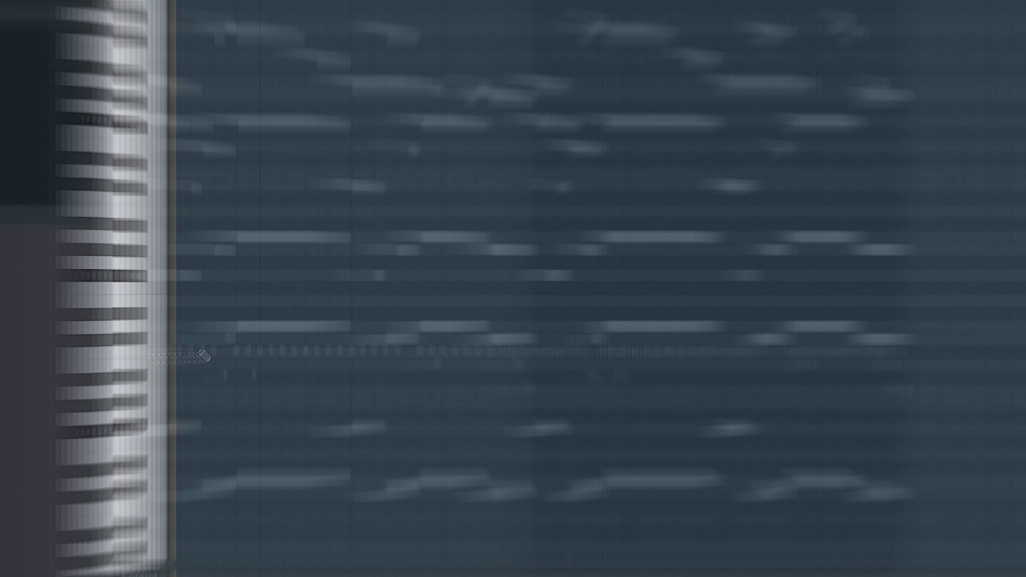
# Add Perc 1 hits on steps 7 and 15 of bar 1 and on step 3 of bar 2.
pyautogui.click(201, 346)
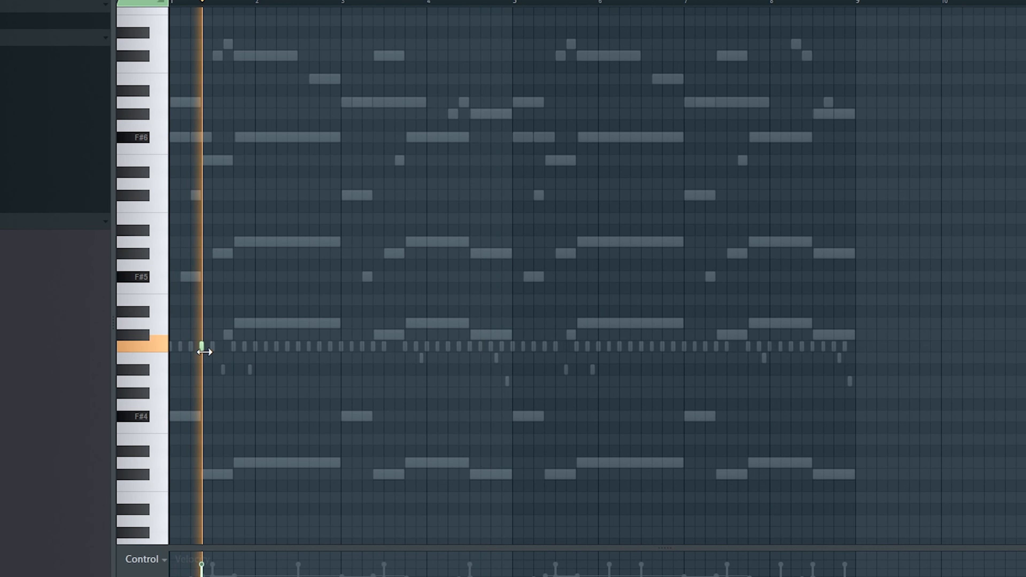
pyautogui.click(244, 346)
pyautogui.click(266, 346)
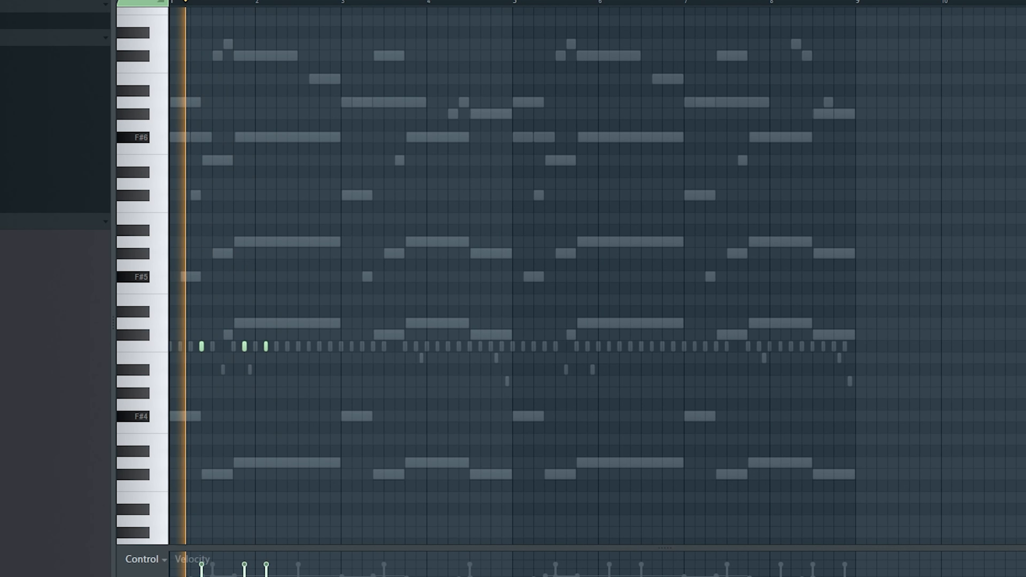
# Lower the velocities of the first two Perc 1 hits and duplicate the four-bar pattern into bars 5 to 8.
pyautogui.click(244, 571)
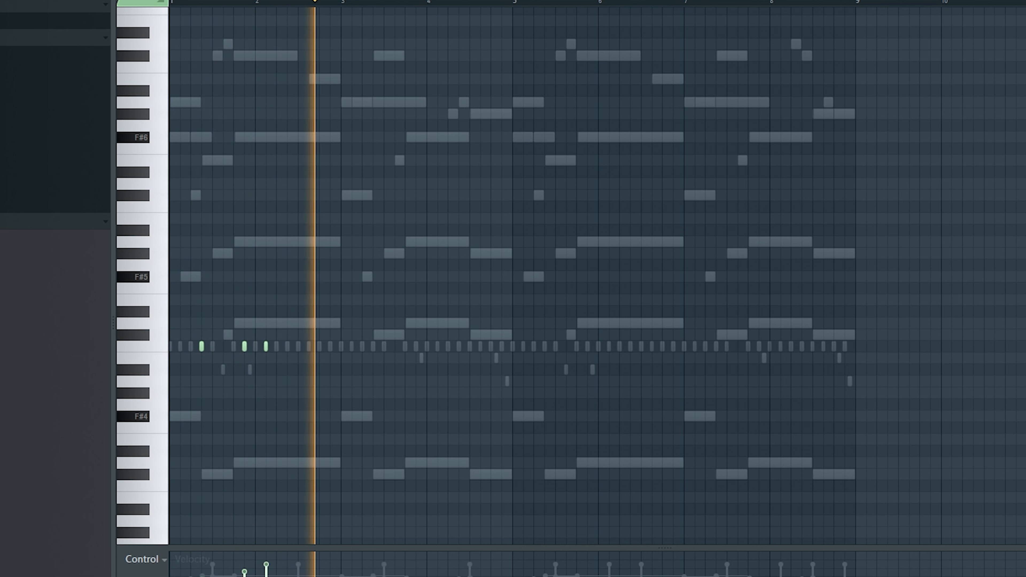
pyautogui.moveTo(514, 3); pyautogui.dragTo(171, 2)
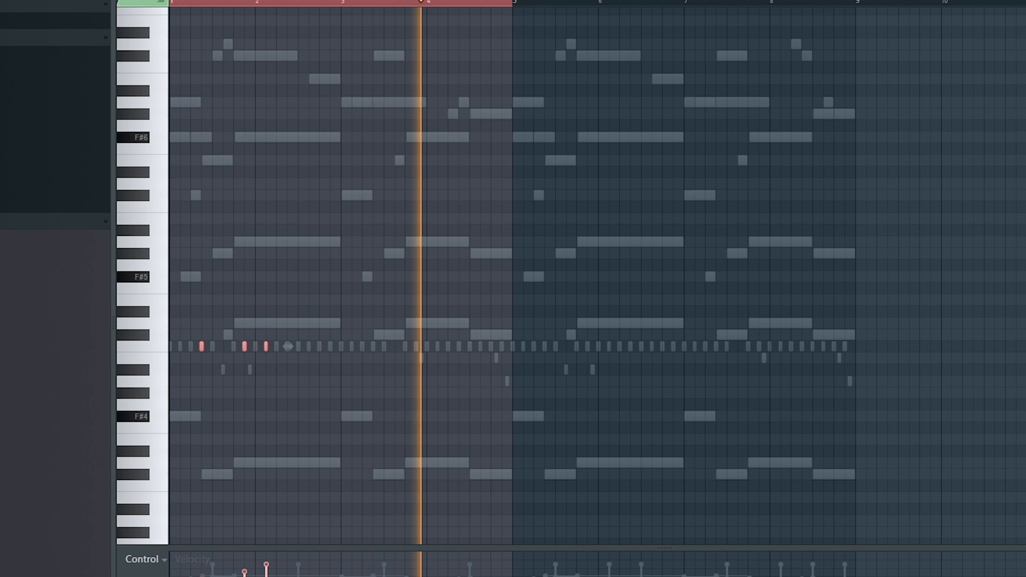
pyautogui.hotkey('ctrl', 'b')
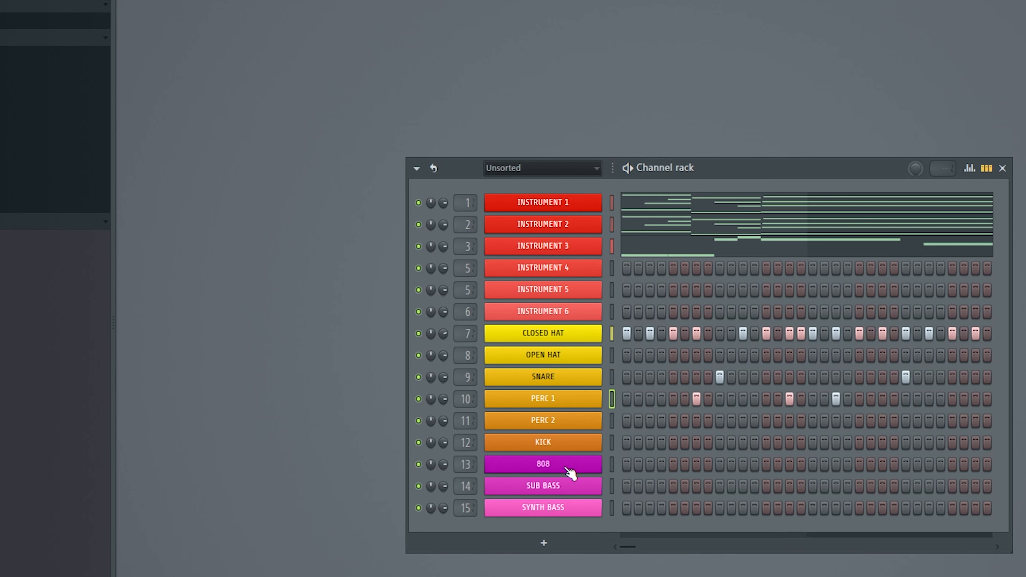
# In the 808's notes, move the last C#6 one step later, end it with bar 4, and repeat the bassline in bars 5 to 8.
pyautogui.rightClick(570, 472)
pyautogui.click(628, 466)
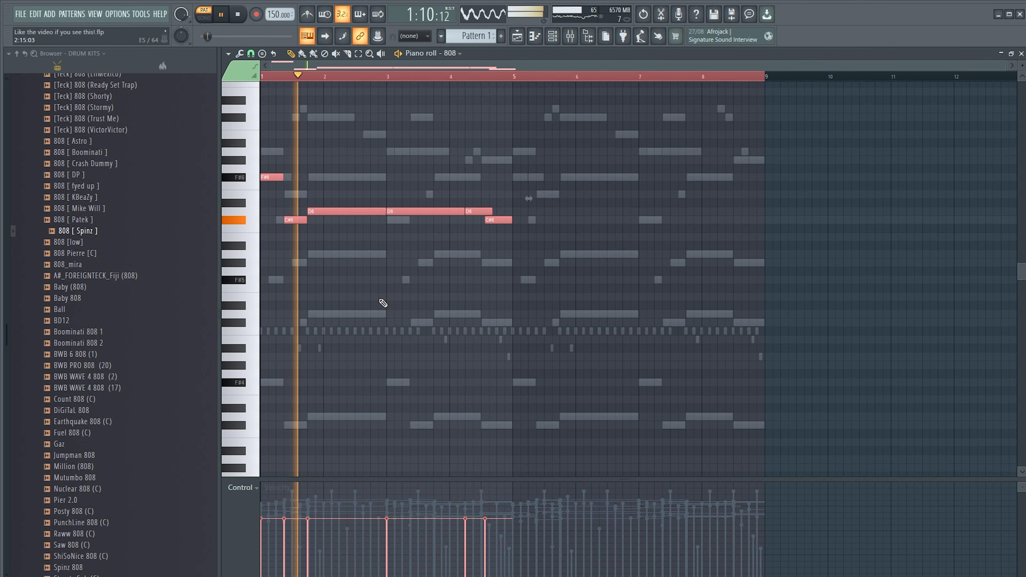
pyautogui.scroll(4, 383, 307)
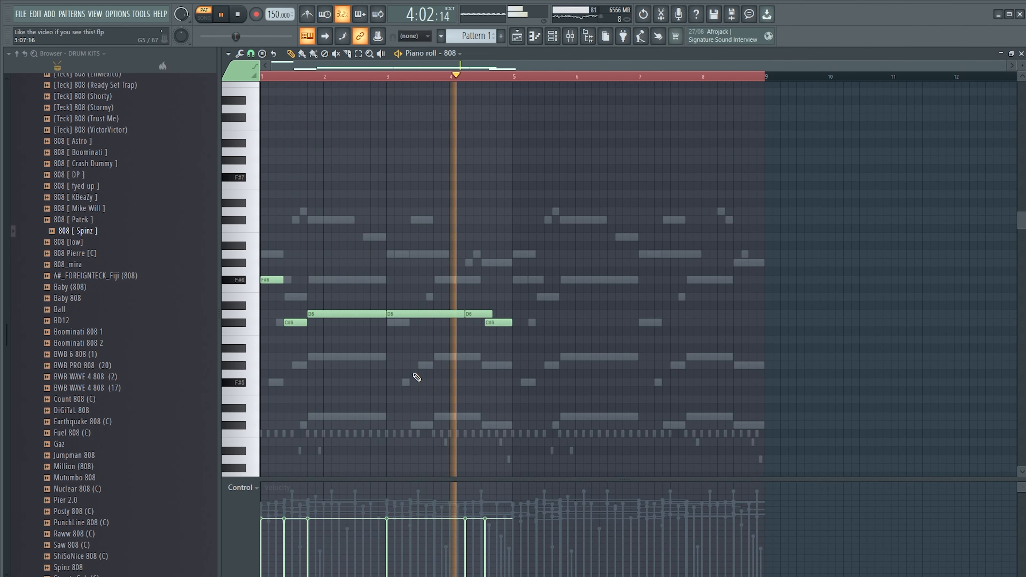
pyautogui.press('space')
pyautogui.press('space')
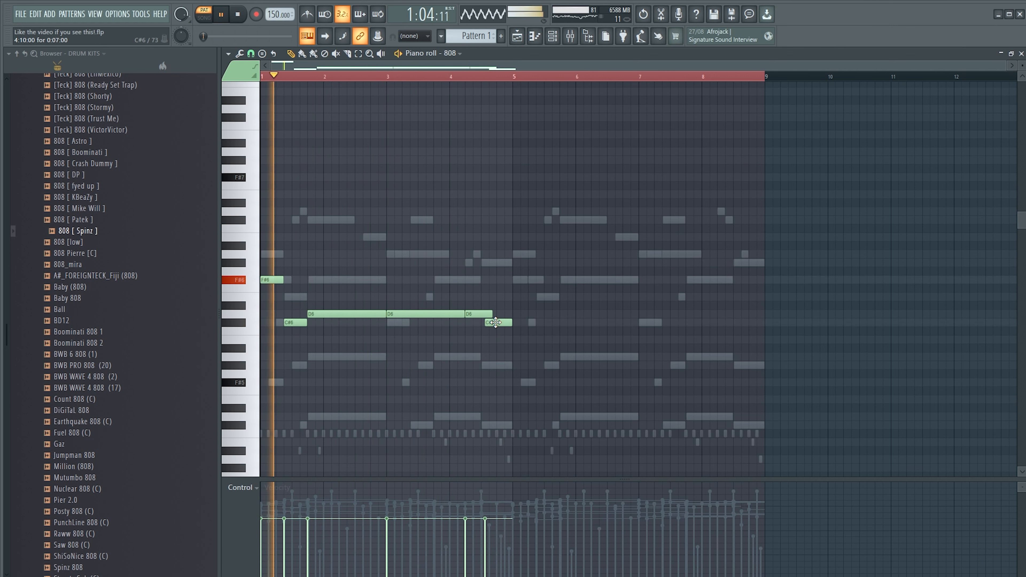
pyautogui.moveTo(499, 322); pyautogui.dragTo(506, 323)
pyautogui.keyDown('ctrl'); pyautogui.scroll(2, 506, 323); pyautogui.keyUp('ctrl')
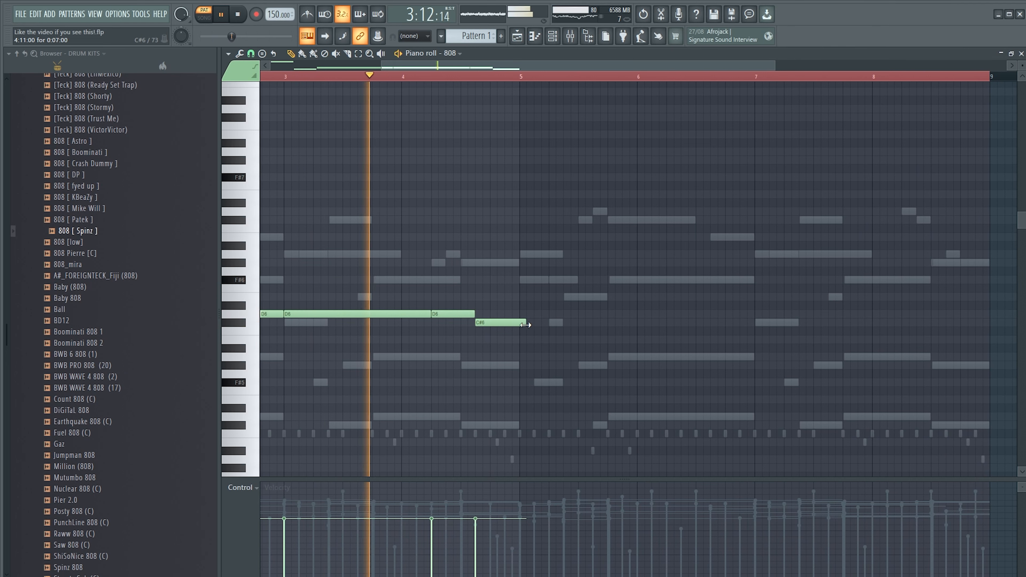
pyautogui.keyDown('ctrl'); pyautogui.scroll(-2, 518, 323); pyautogui.keyUp('ctrl')
pyautogui.hotkey('ctrl', 'a')
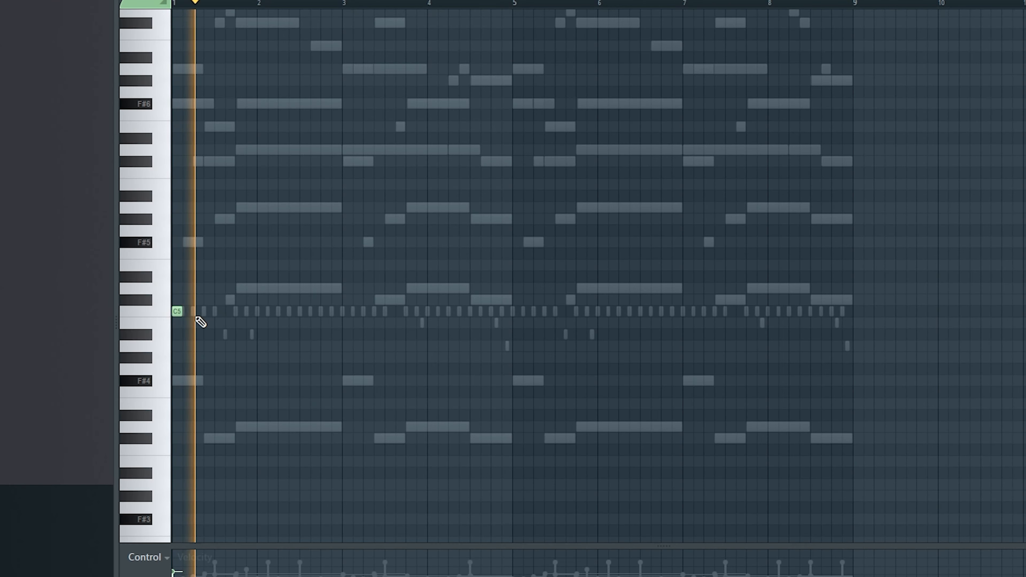
# Add C5 hits on steps 7 and 13 of bar 1 and on step 7 of bar 2.
pyautogui.press('space')
pyautogui.click(207, 315)
pyautogui.press('space')
pyautogui.click(241, 312)
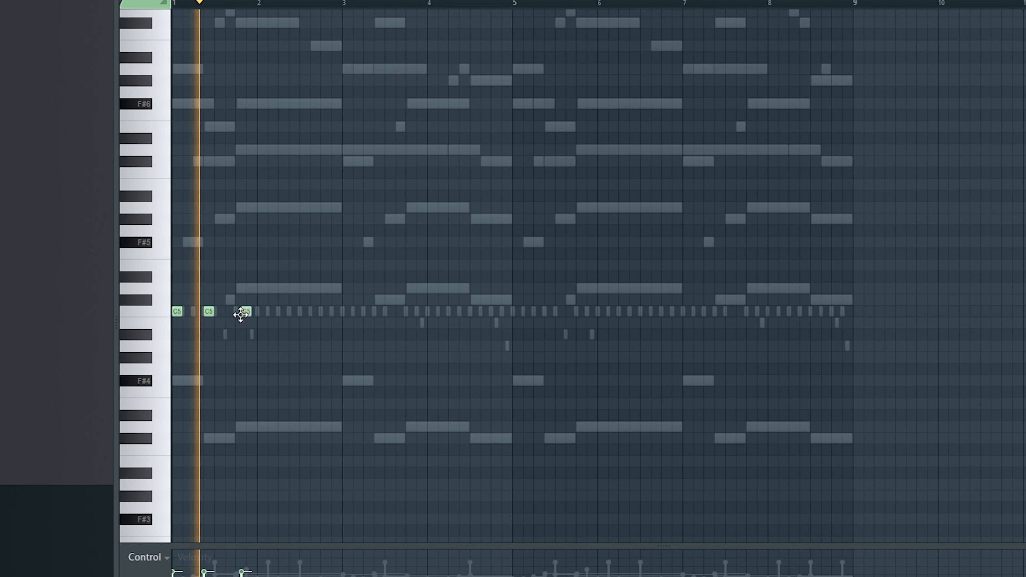
pyautogui.press('space')
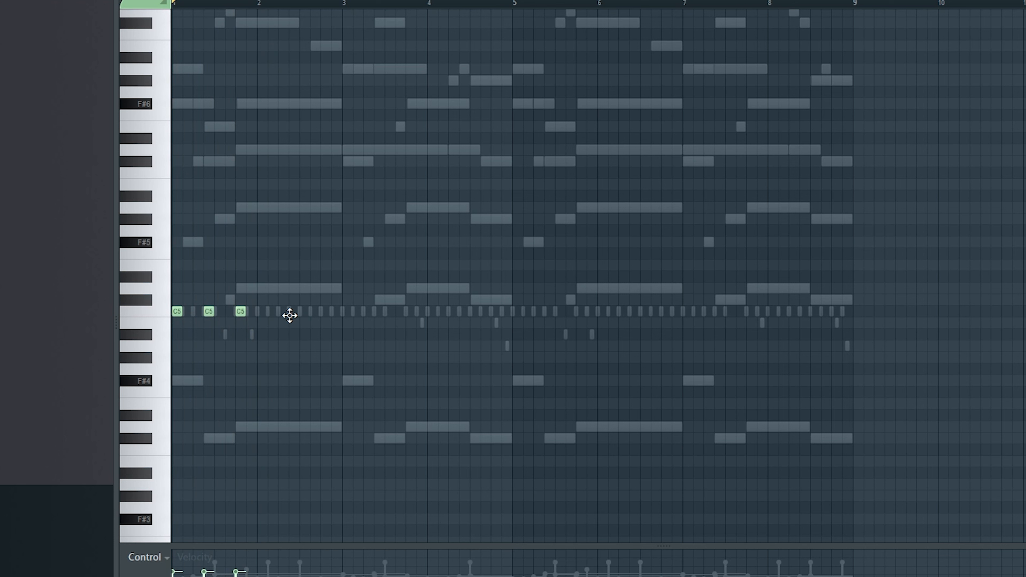
pyautogui.click(290, 312)
pyautogui.press('space')
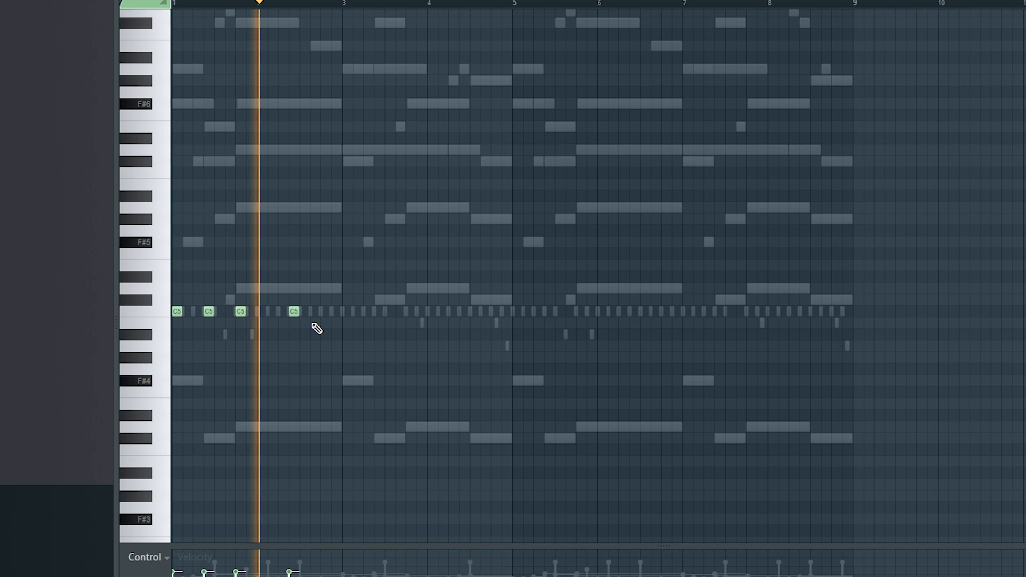
# Add a C5 hit on step 7 of bar 3 and move the bar 2 hit to step 5.
pyautogui.click(350, 310)
pyautogui.moveTo(350, 310); pyautogui.dragTo(371, 312)
pyautogui.press('space')
pyautogui.press('space')
pyautogui.moveTo(291, 310); pyautogui.dragTo(280, 311)
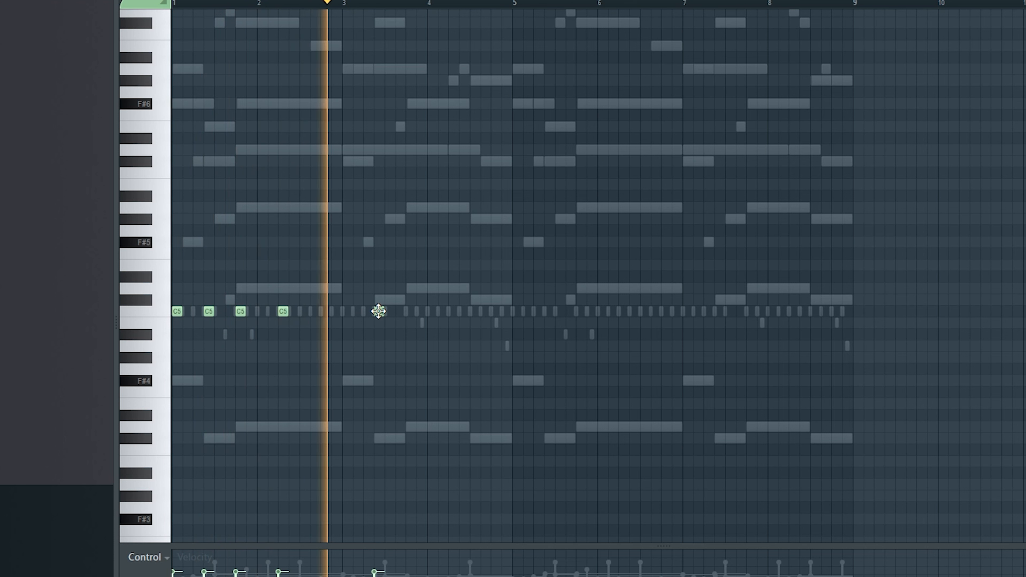
# Add C5 hits on step 13 of bar 3 and step 5 of bar 4.
pyautogui.click(410, 311)
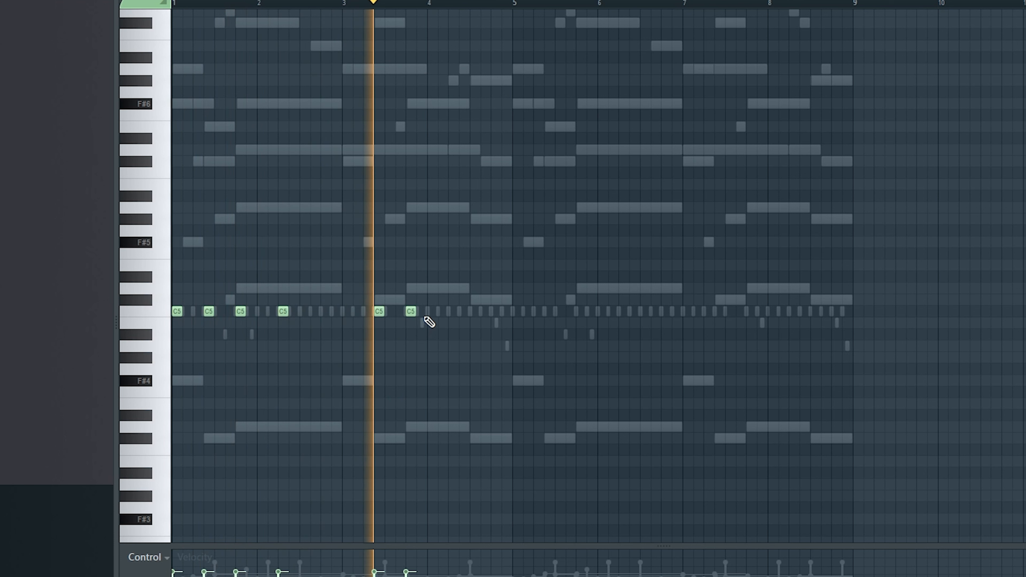
pyautogui.click(449, 310)
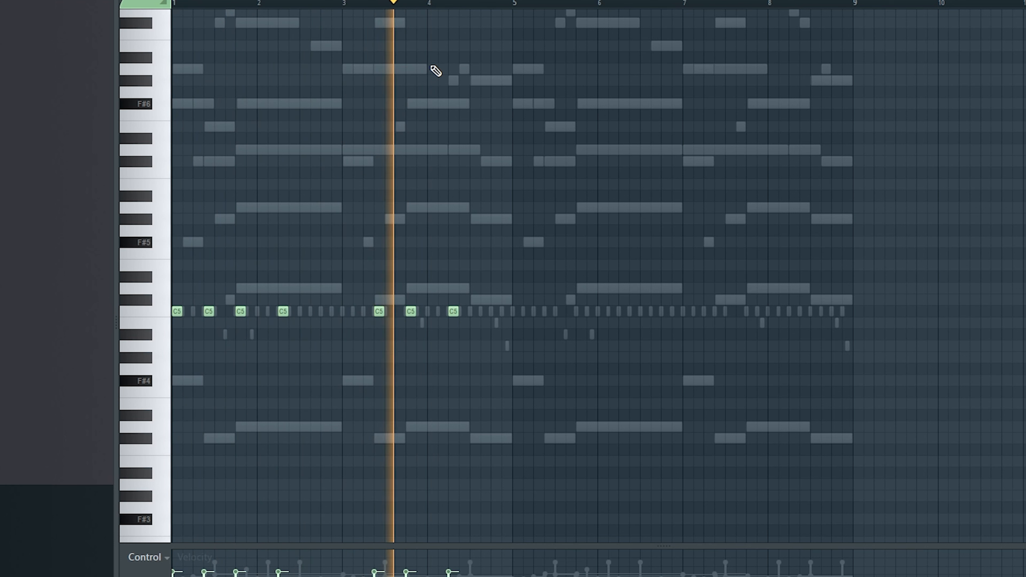
pyautogui.press('space')
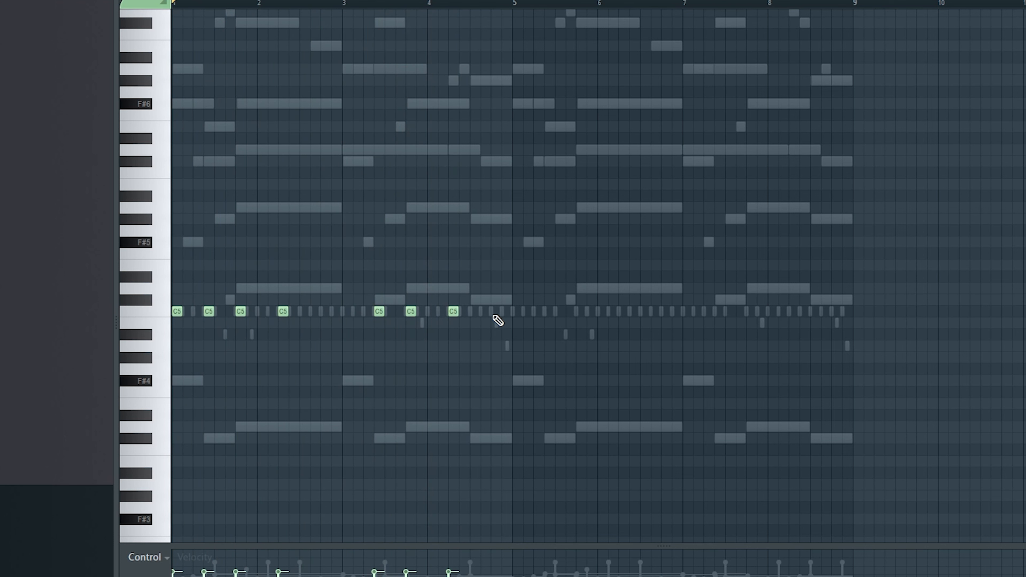